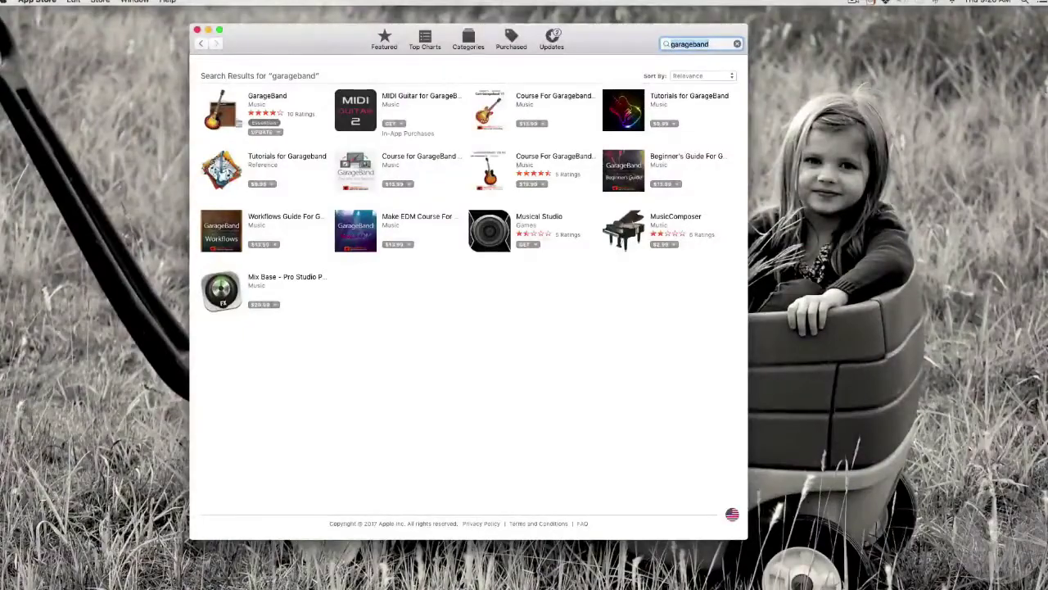
- Open the GarageBand detail page from the App Store search results
left_click(218, 118)
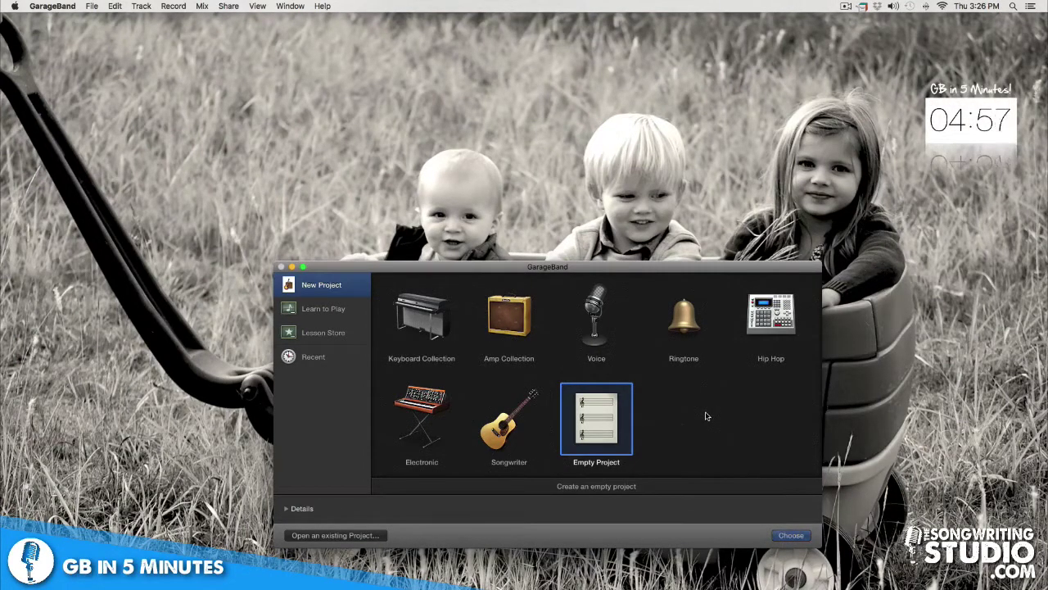
- Create an Empty Project after briefly checking the Recent projects list
key("Return")
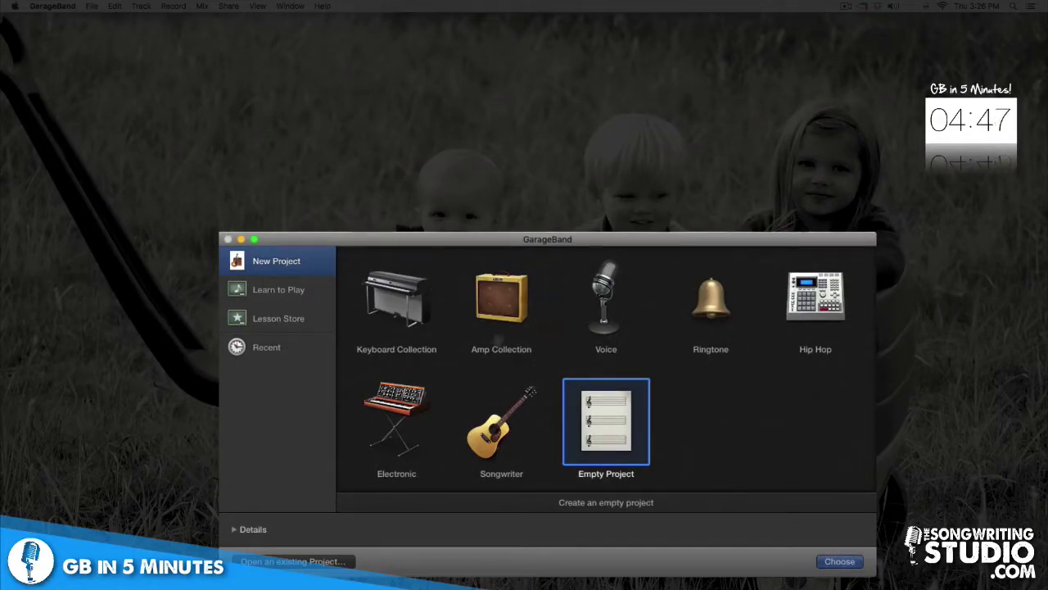
left_click(264, 356)
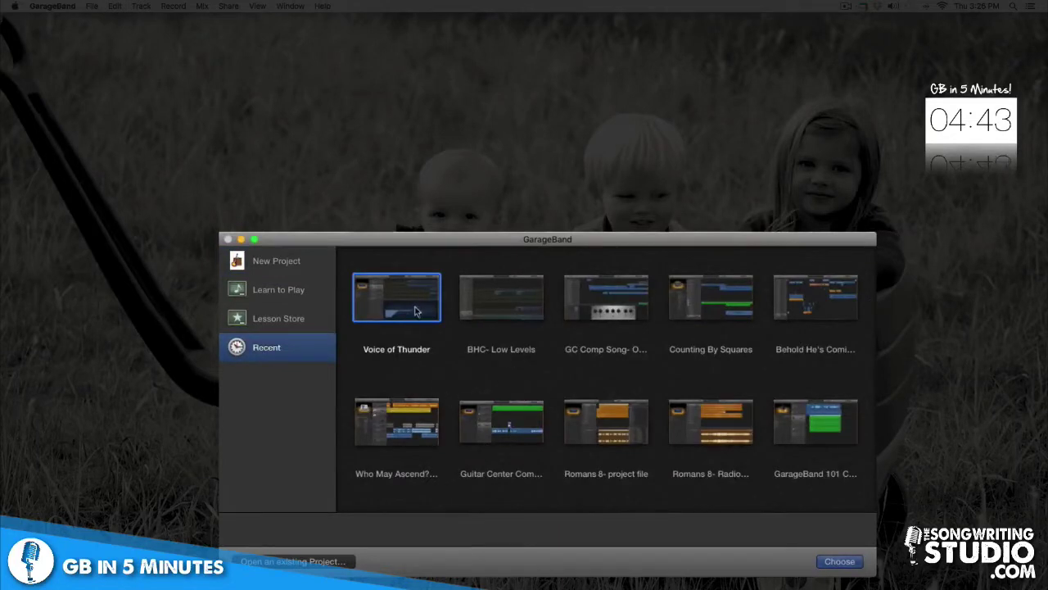
left_click(283, 262)
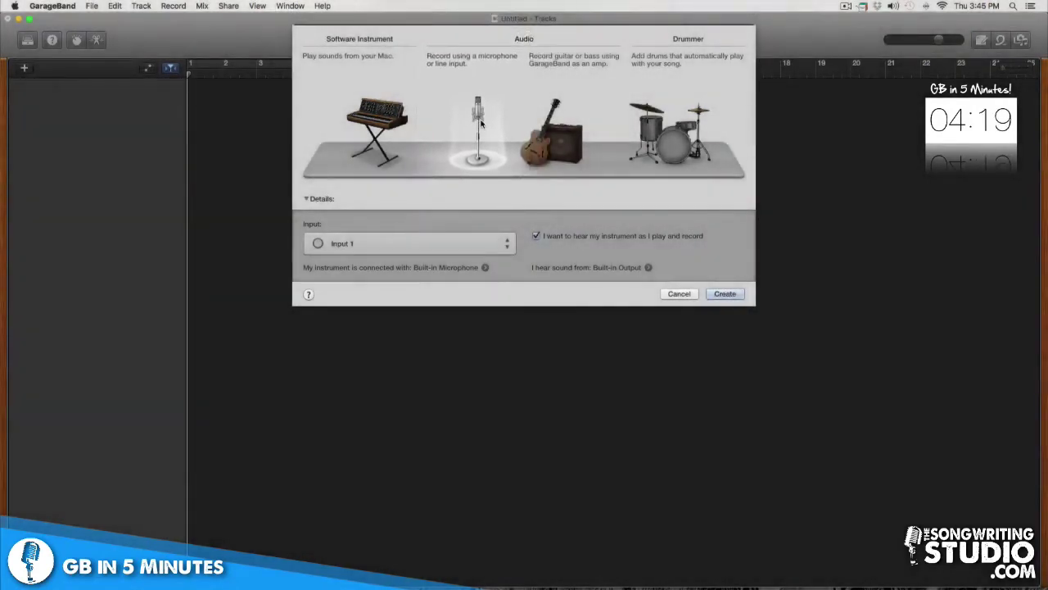
- Create a microphone Audio track named Audio 1
left_click(725, 294)
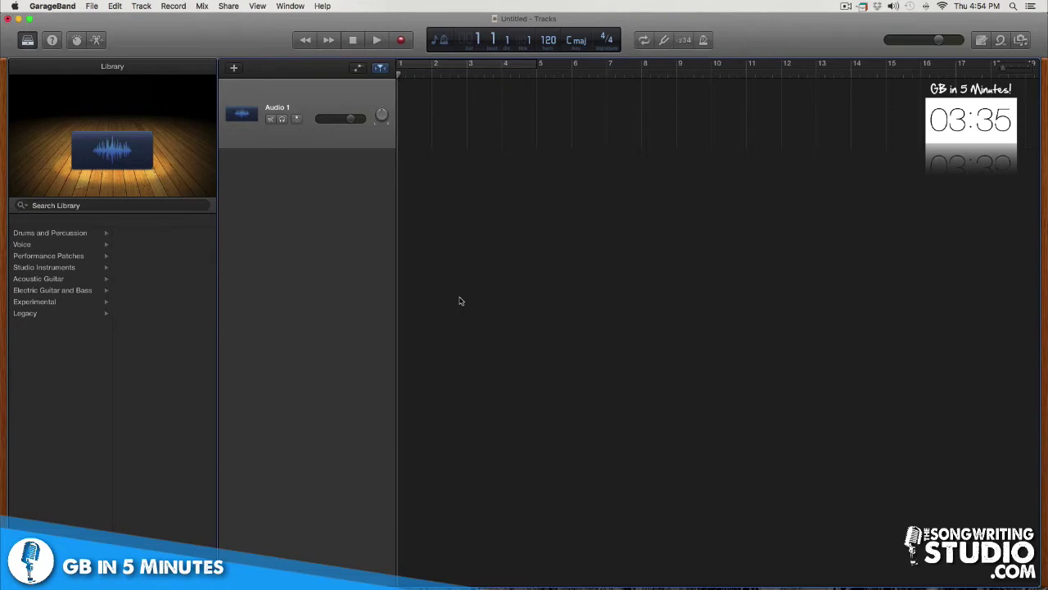
- Record a take onto Audio 1 and play it back once
left_click(403, 43)
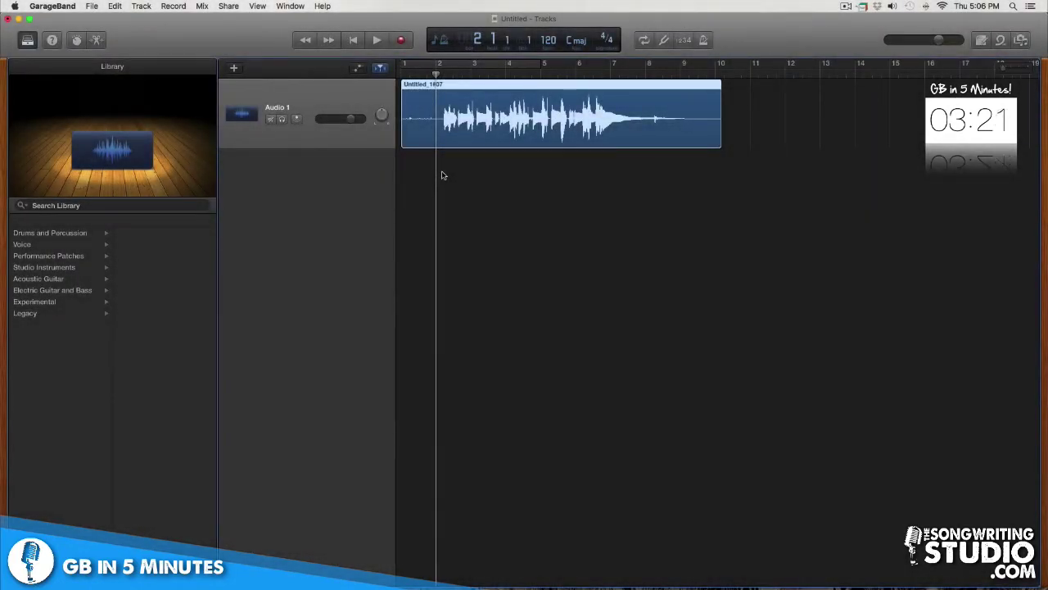
key("space")
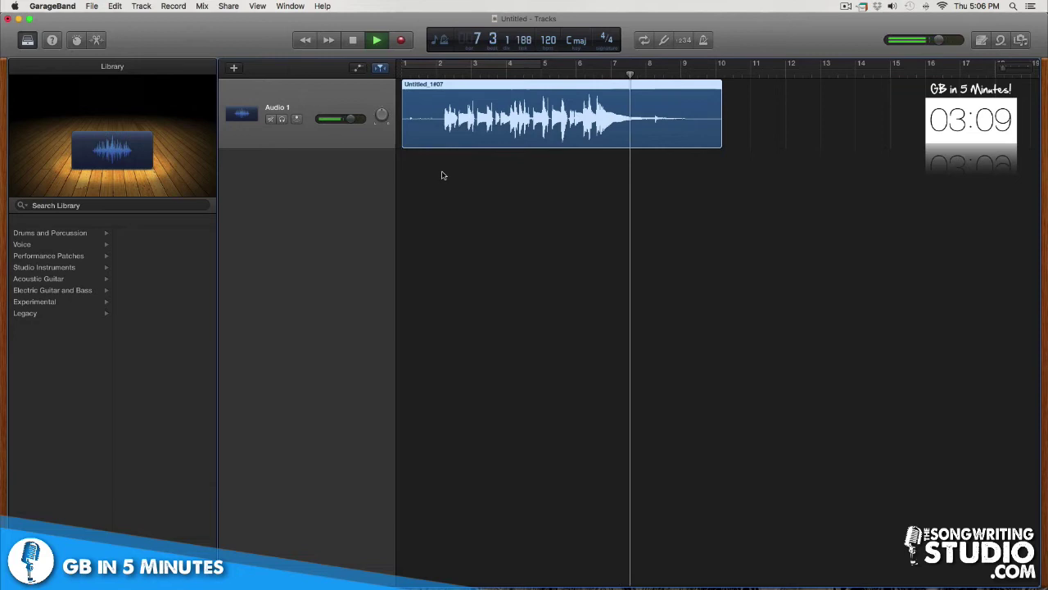
key("space")
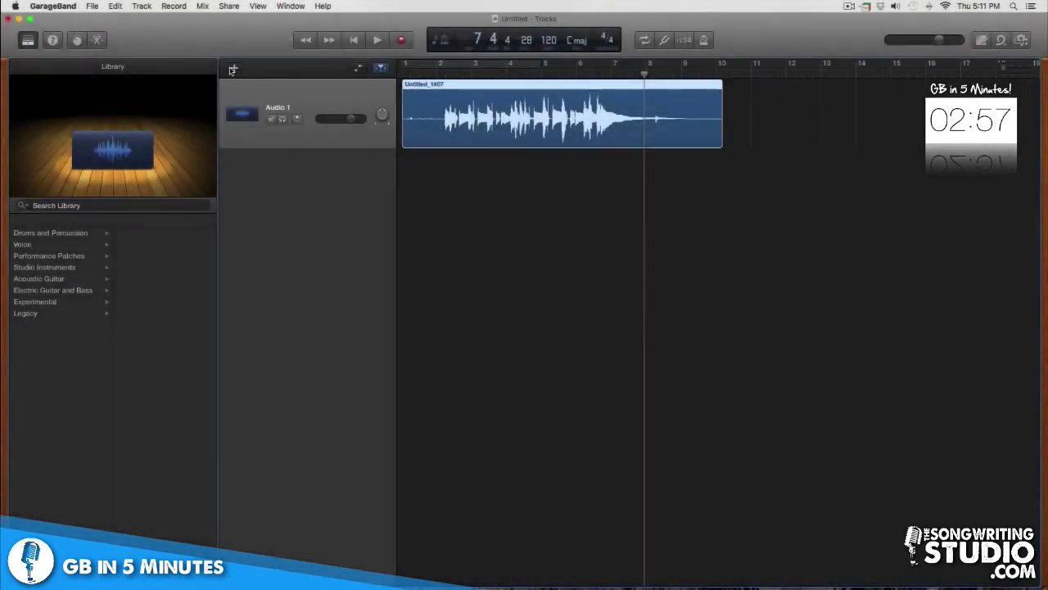
- Add a Software Instrument track (Classic Electric Piano) below Audio 1
left_click(232, 69)
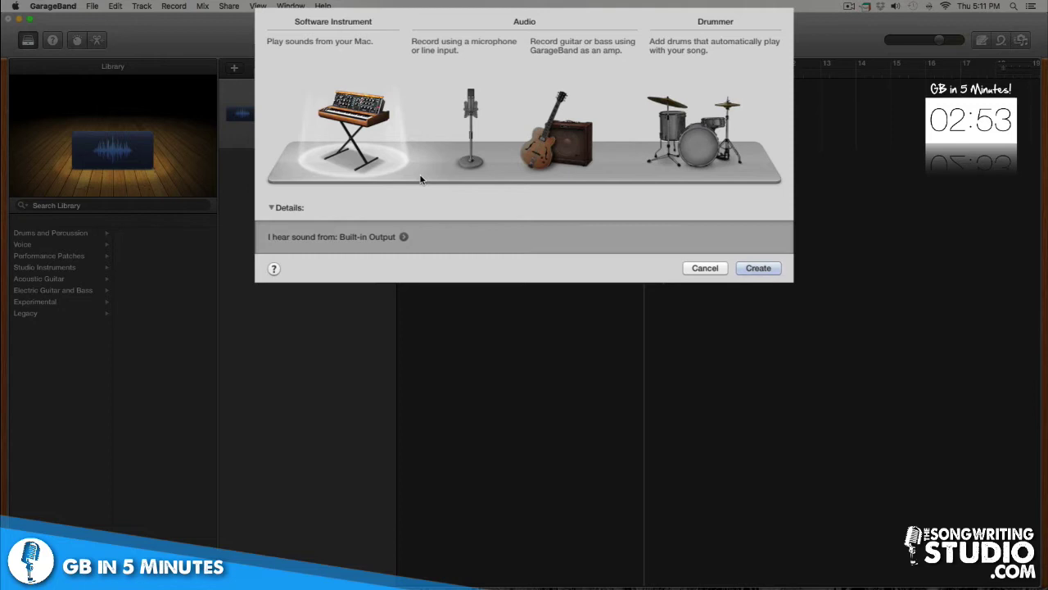
left_click(463, 119)
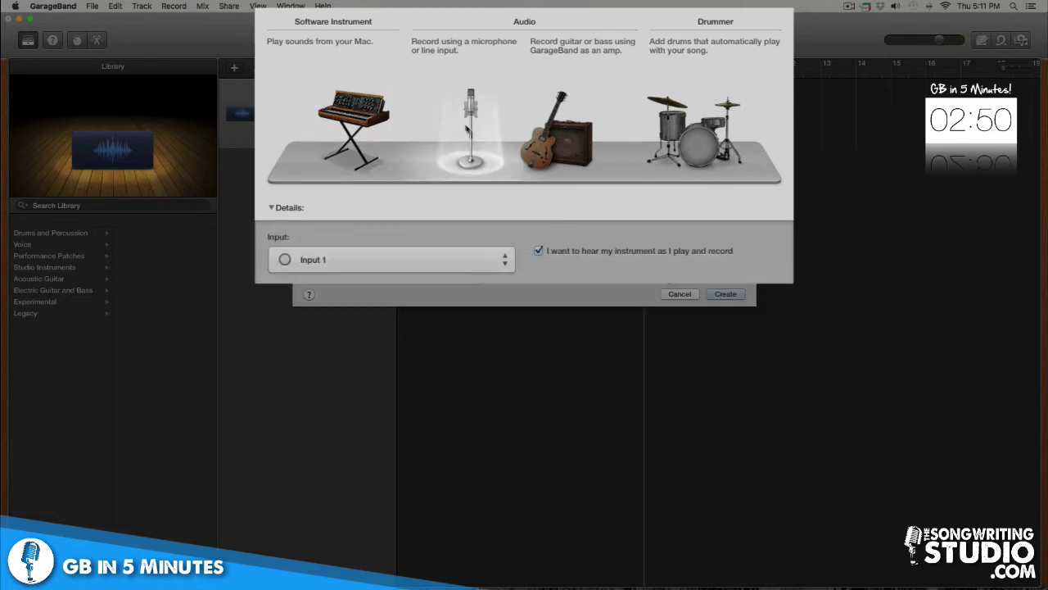
left_click(358, 116)
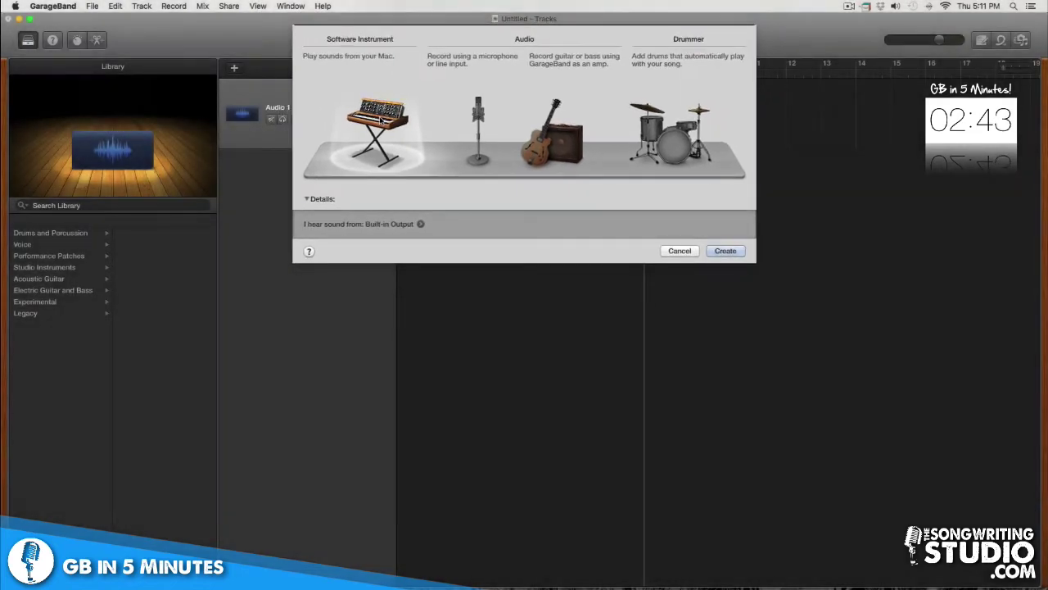
key("Return")
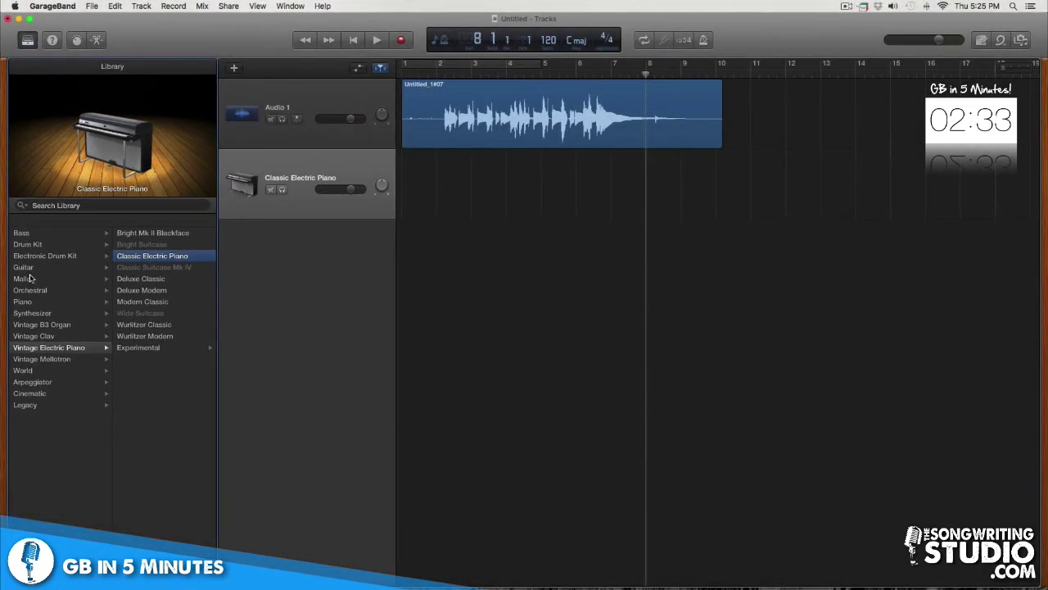
- Switch the instrument track to Piano > Yamaha Grand Piano and show Musical Typing (Cmd+K)
left_click(23, 302)
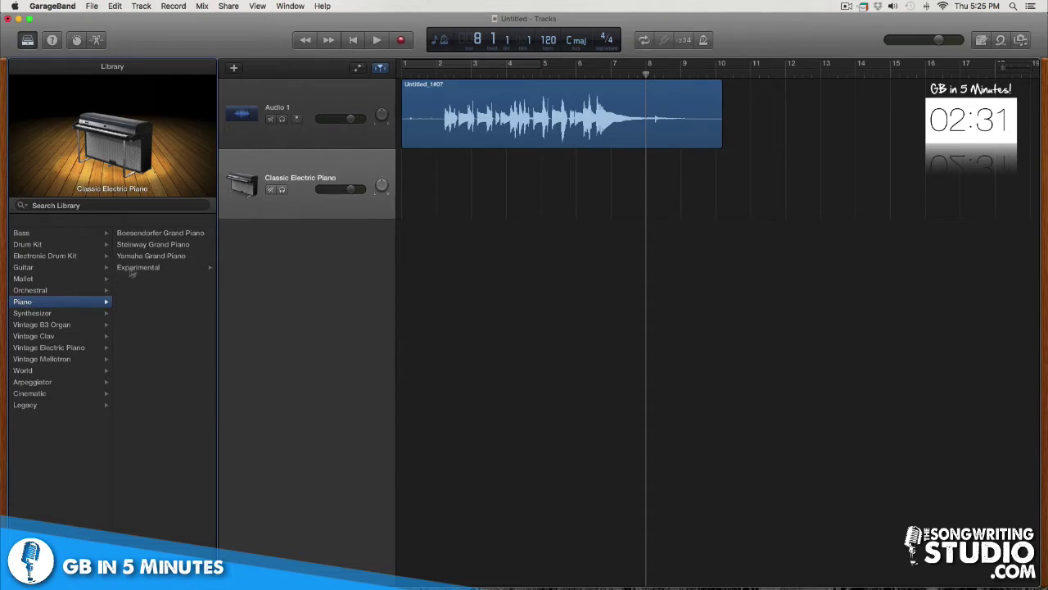
left_click(140, 256)
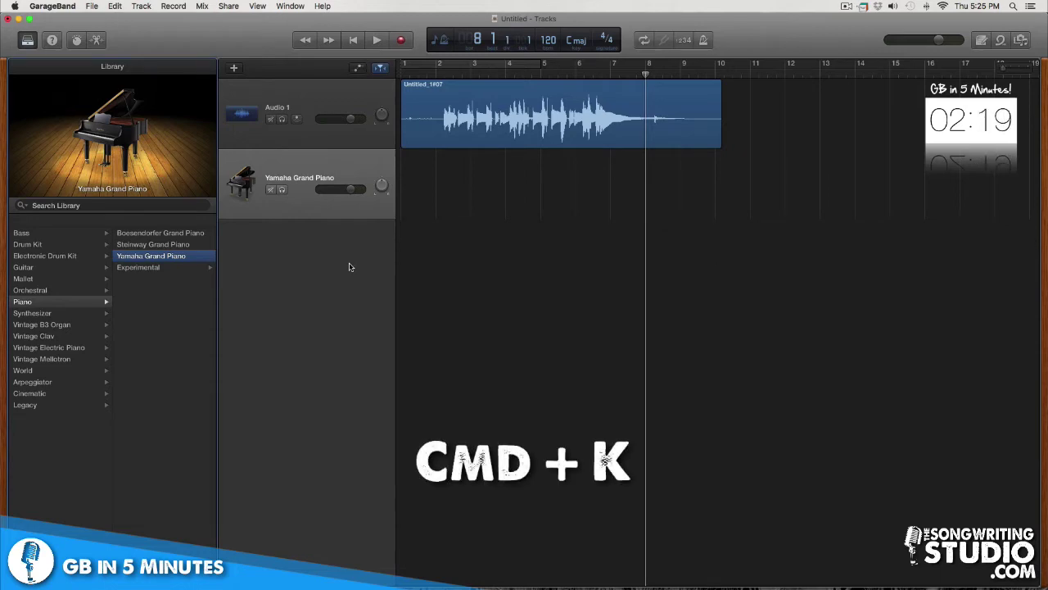
key("super+k")
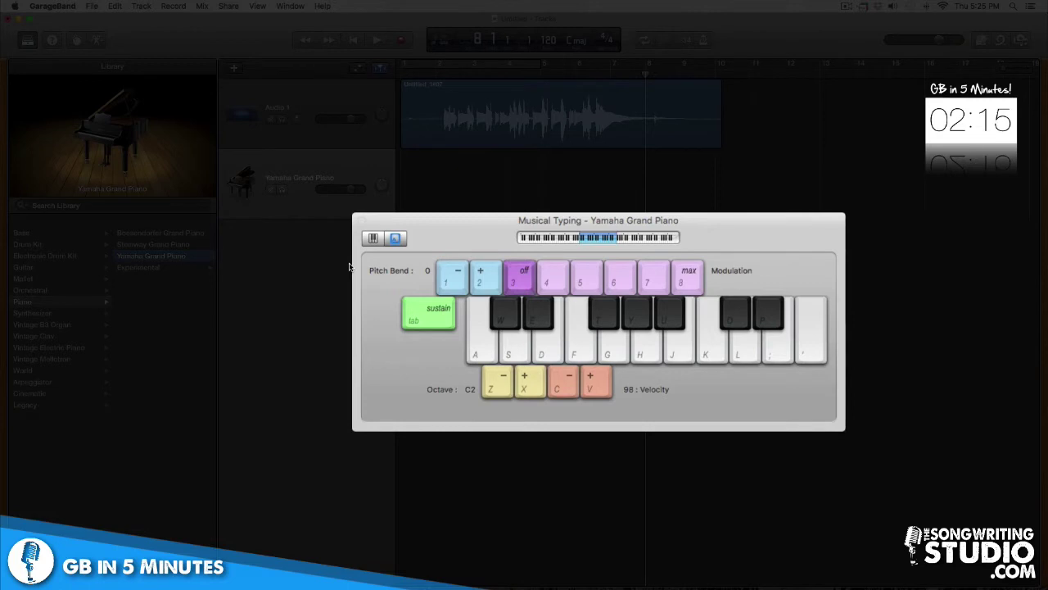
- Record a piano chord part using Musical Typing keys J, L, G, K, ; and '
left_click_drag(449, 230, 443, 174)
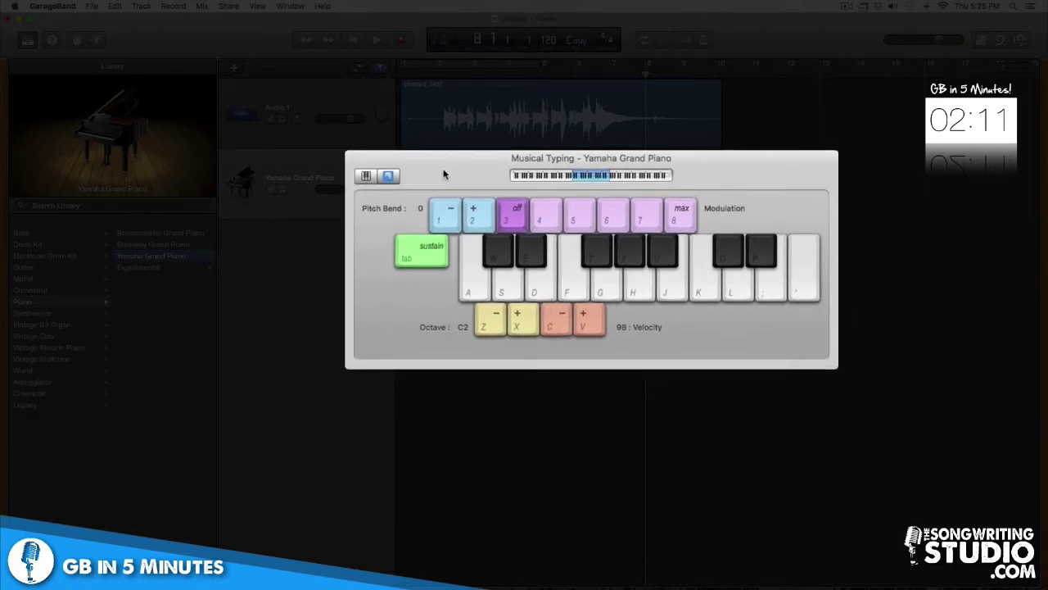
key("j")
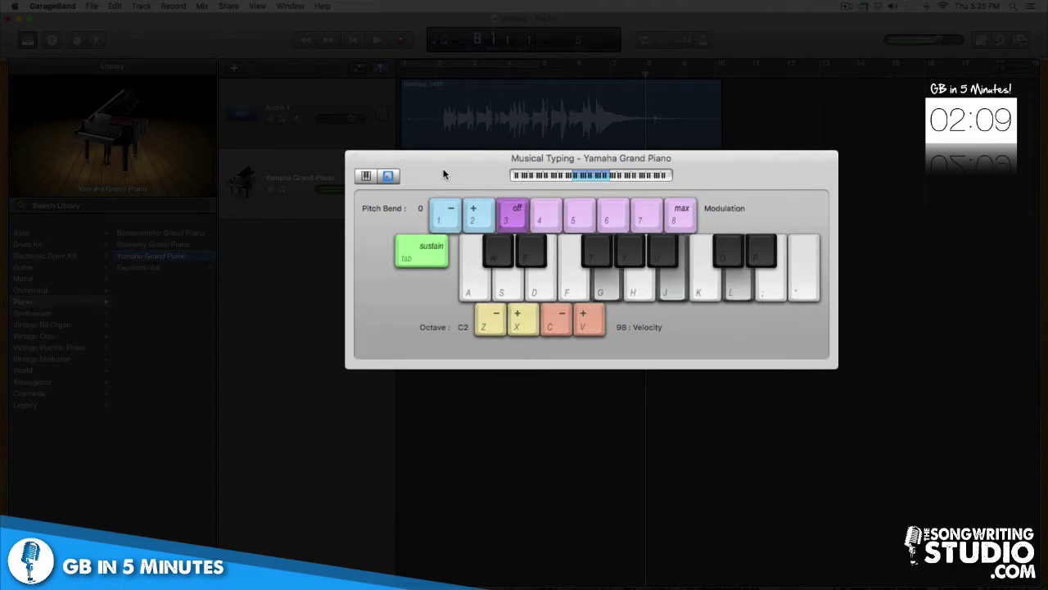
key("l")
key("g")
key("k")
key("semicolon")
key("l")
key("apostrophe")
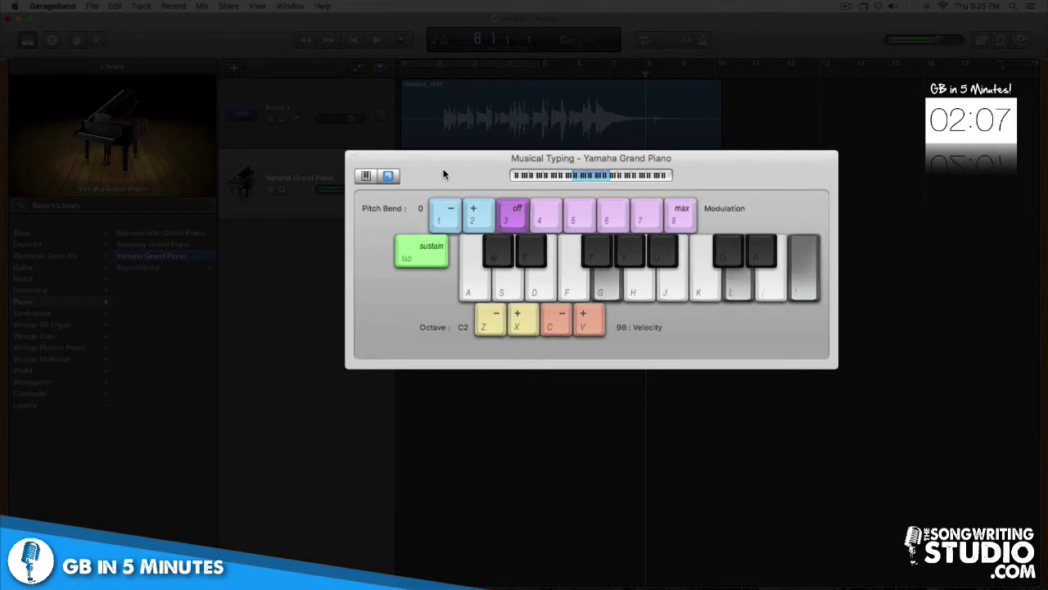
key("k")
key("semicolon")
key("k")
key("semicolon")
key("g")
key("j")
key("l")
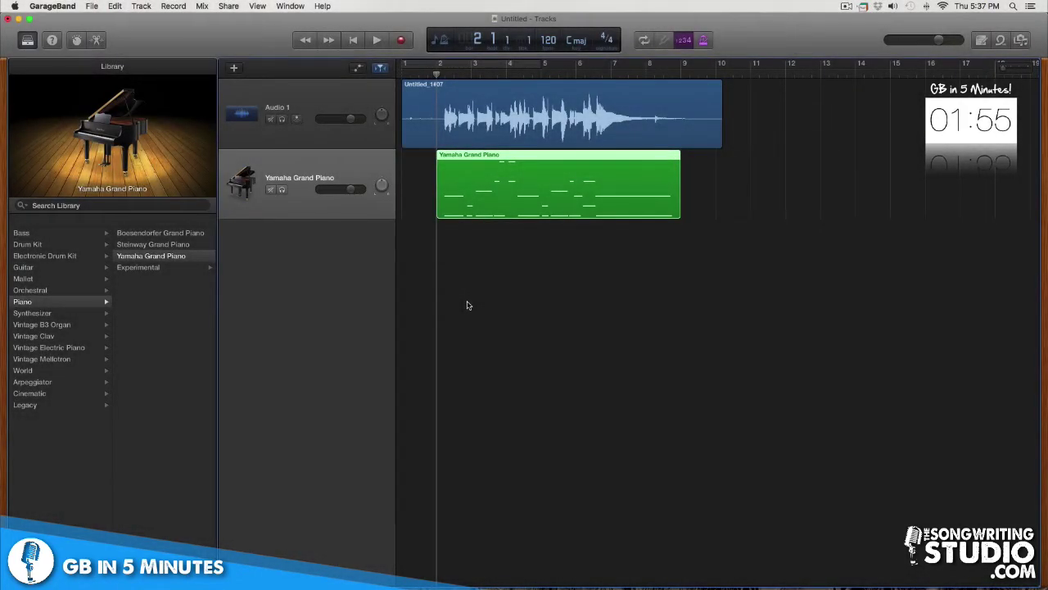
key("space")
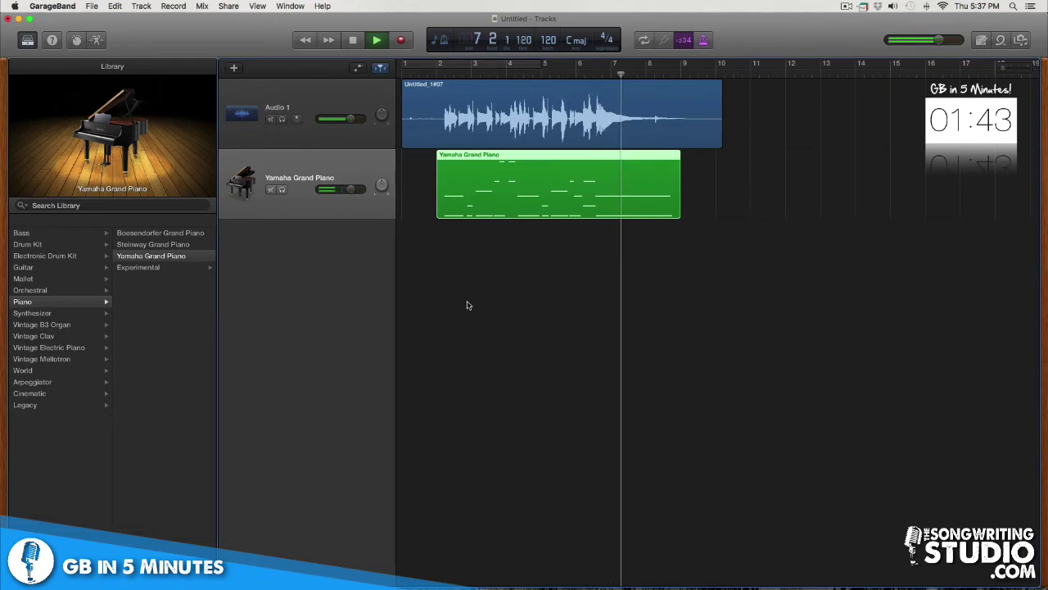
key("space")
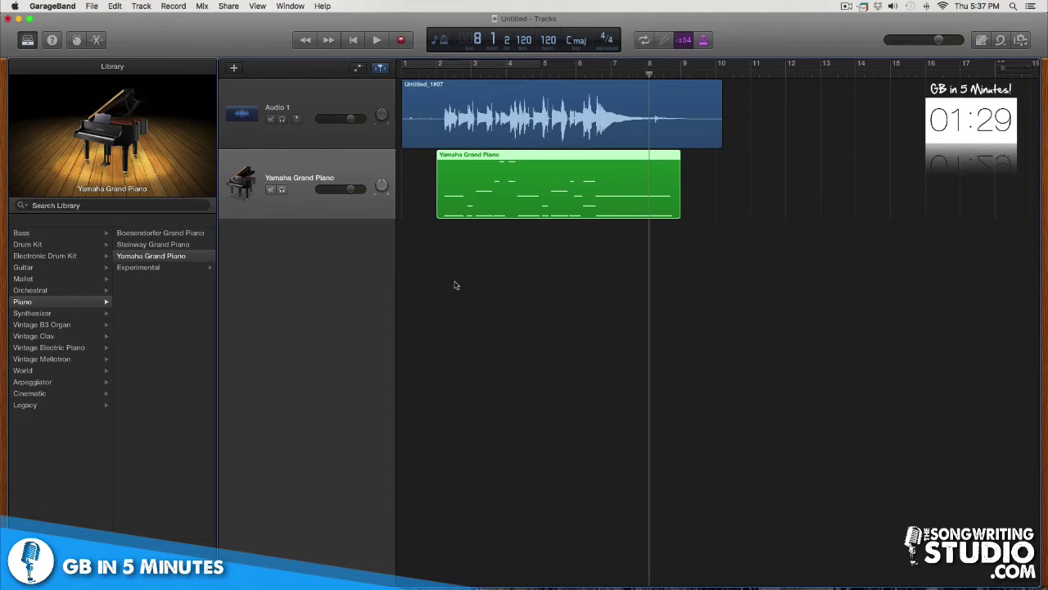
- Start a new track, changing its type from Audio to Software Instrument
left_click(233, 68)
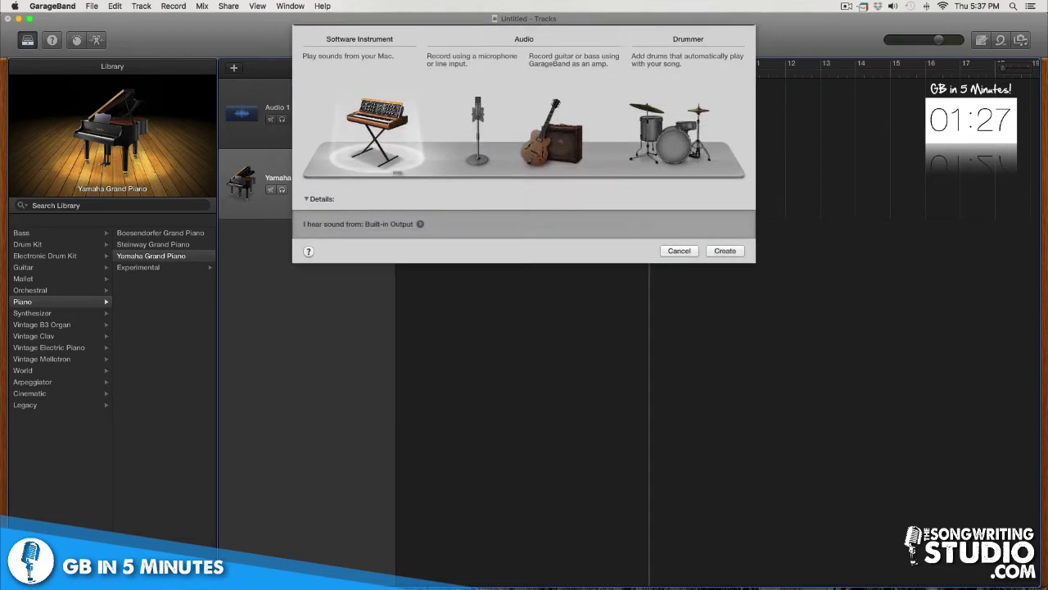
left_click(474, 137)
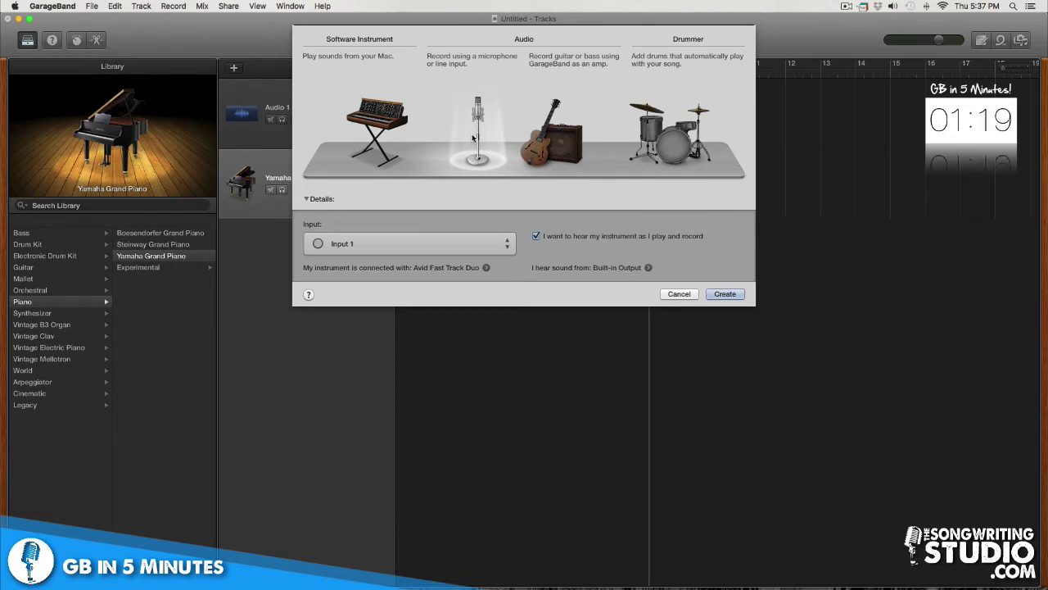
left_click(377, 133)
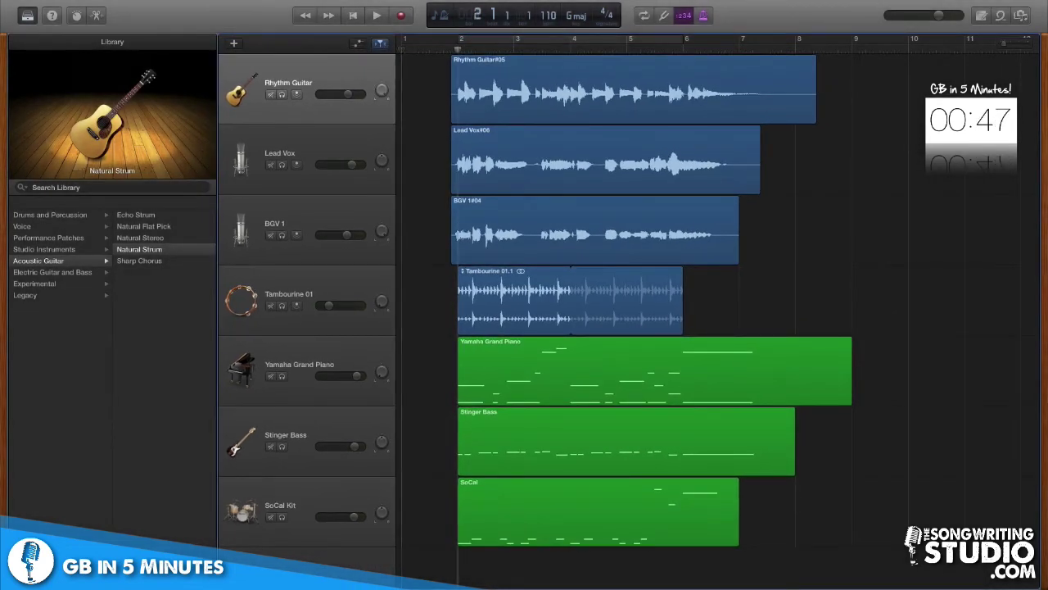
key("space")
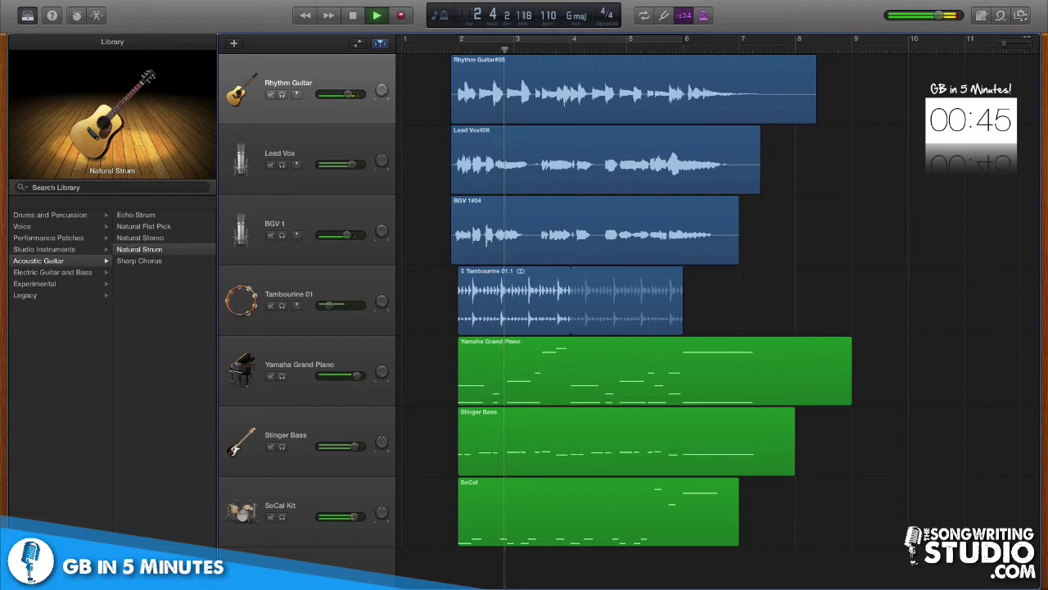
mouse_move(355, 516)
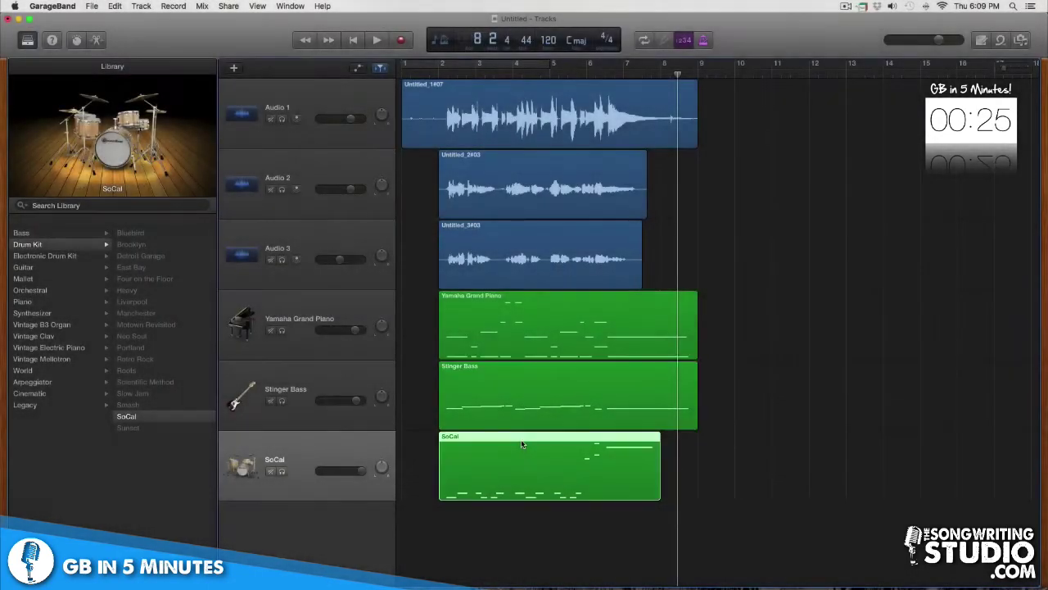
- Open the Yamaha Grand Piano region in the Piano Roll and nudge one note slightly earlier
left_click(524, 407)
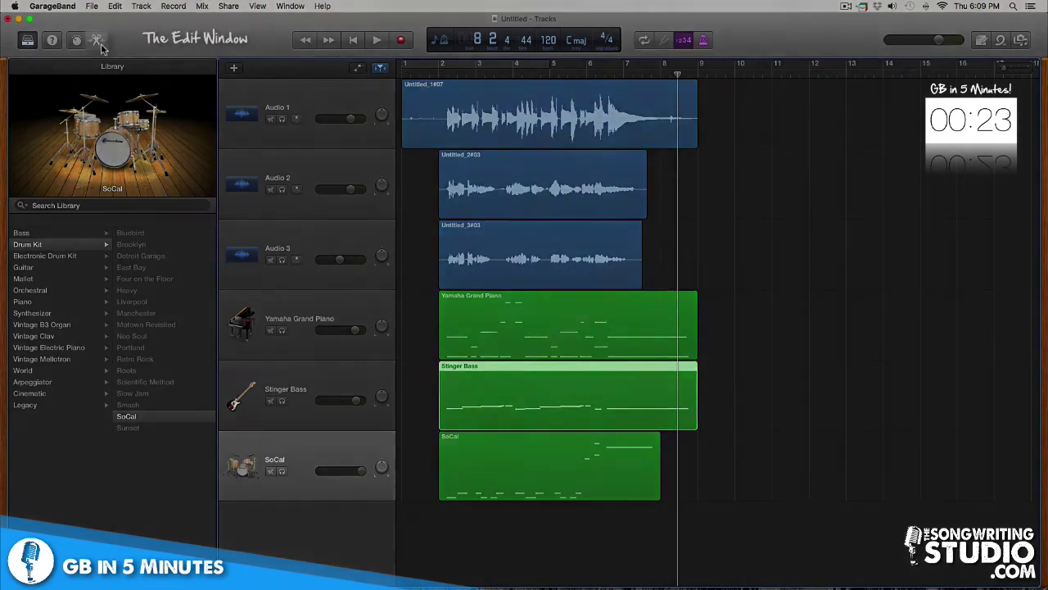
left_click(103, 47)
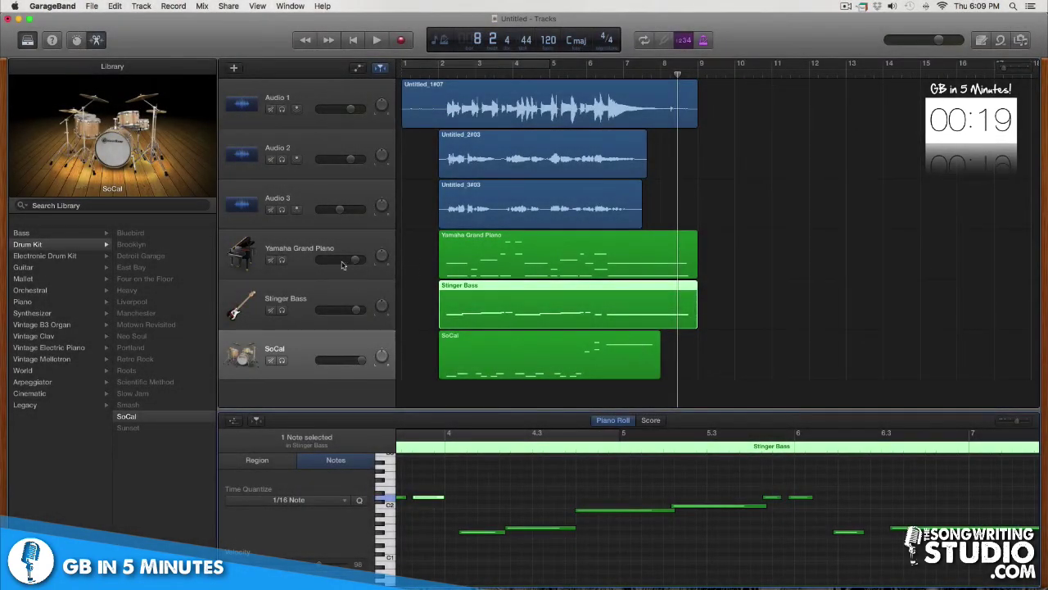
left_click(368, 245)
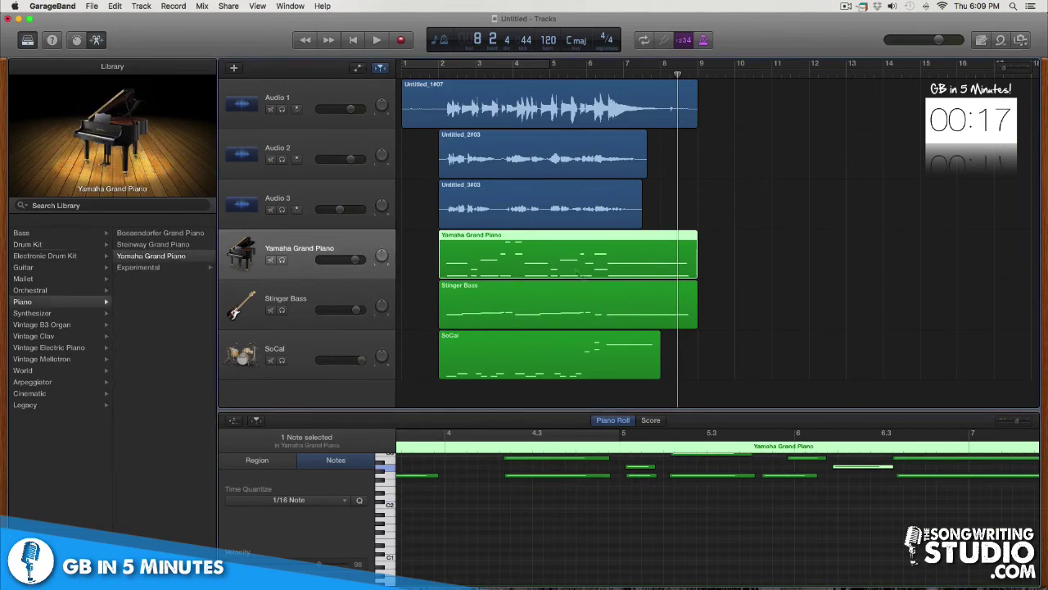
scroll(857, 471, "up", 3)
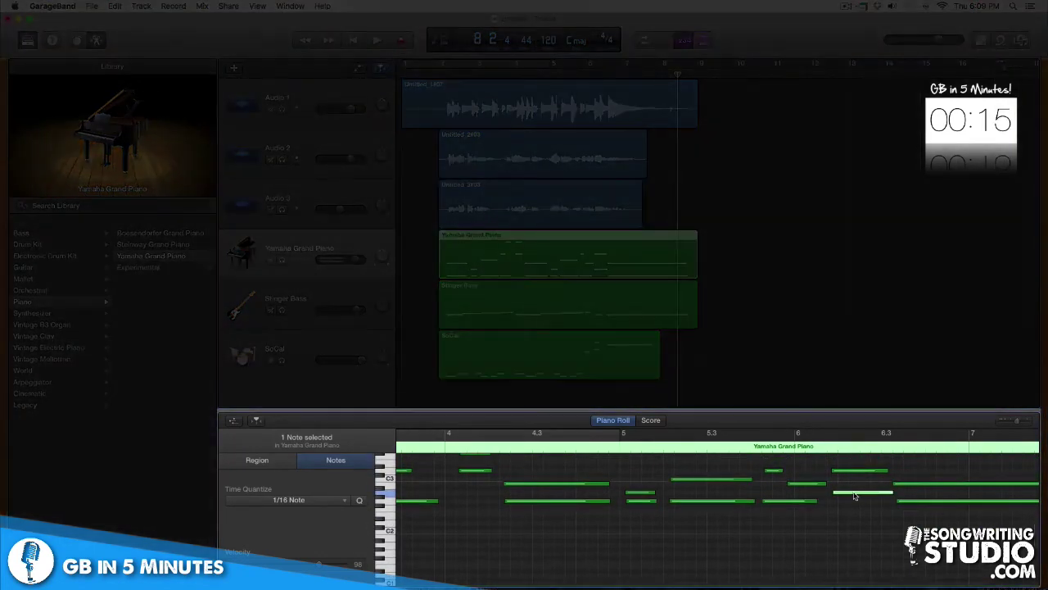
mouse_move(854, 497)
left_mouse_down()
mouse_move(836, 497)
mouse_move(854, 486)
mouse_move(843, 496)
mouse_move(852, 497)
left_mouse_up()
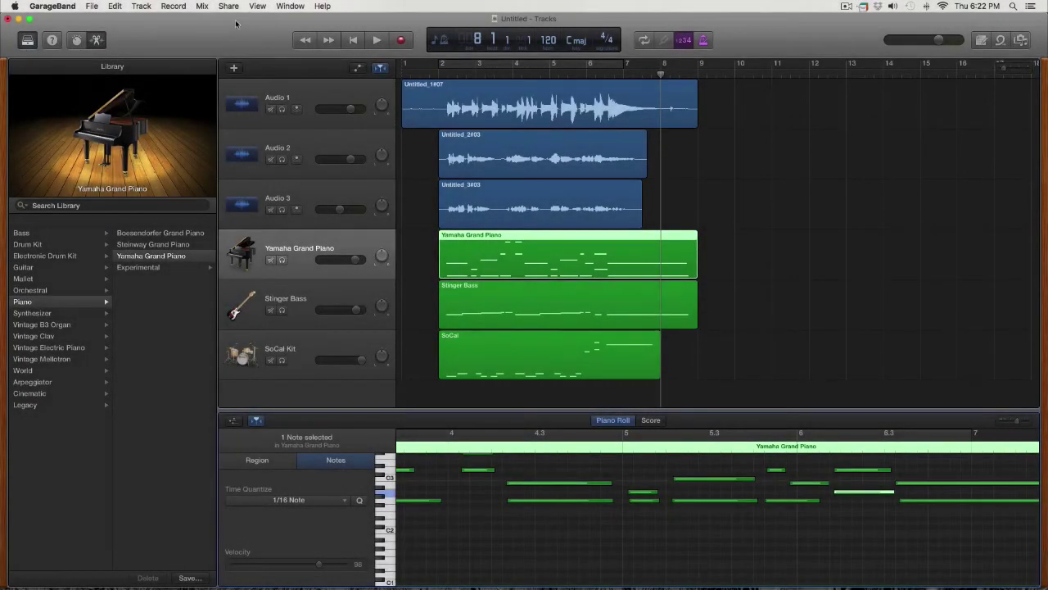
- Export the song to disk as a Highest Quality MP3 file
left_click(229, 6)
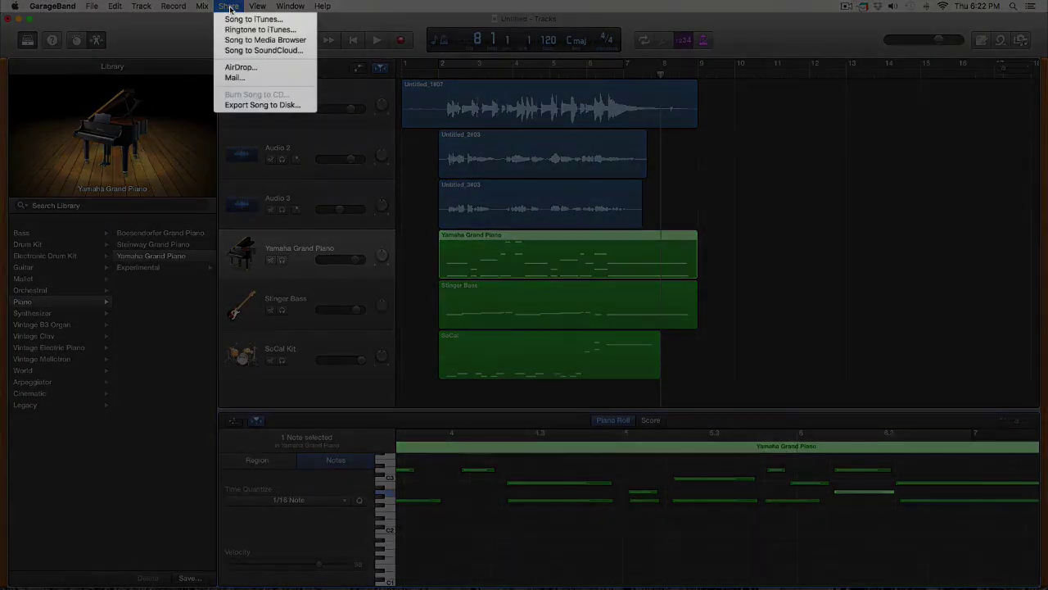
left_click(244, 106)
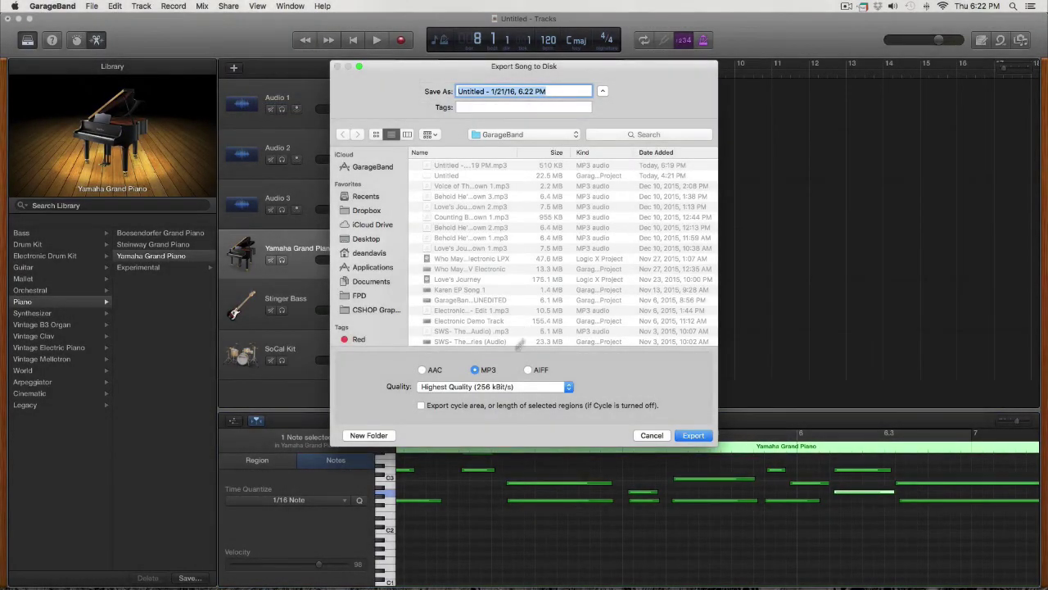
left_click(692, 435)
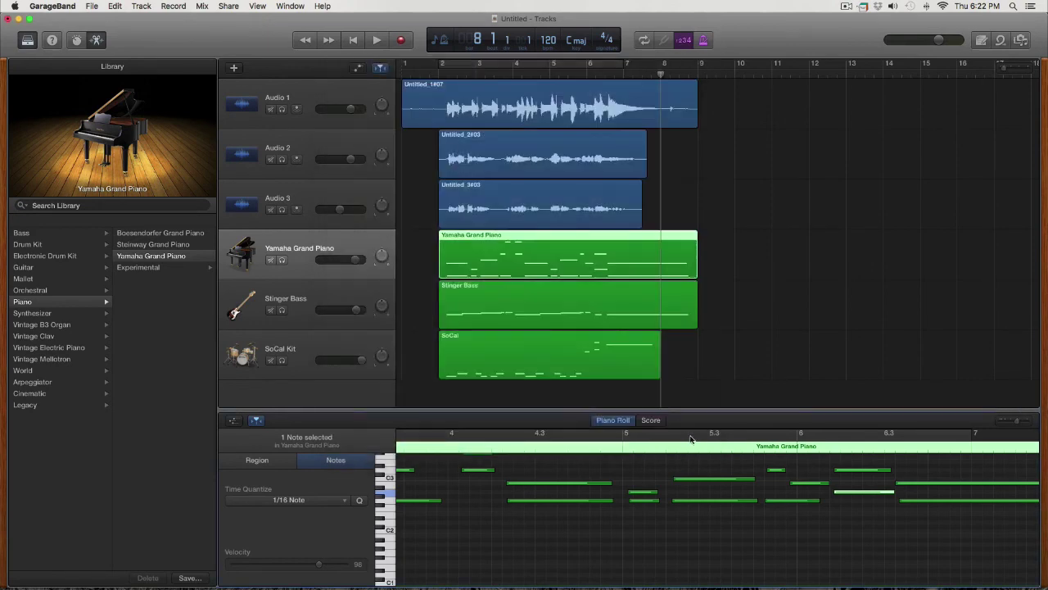